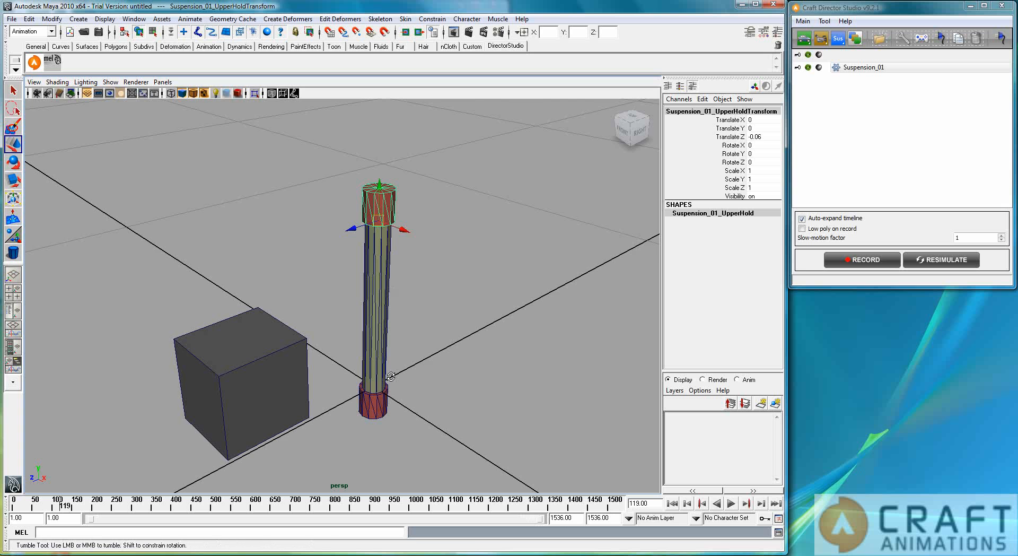
# Examine the suspension's upper and lower holds and the two cubes it is meant to connect.
pyautogui.keyDown('alt'); pyautogui.moveTo(420, 242); pyautogui.dragTo(403, 303, button='middle'); pyautogui.keyUp('alt')
pyautogui.keyDown('alt'); pyautogui.moveTo(404, 303); pyautogui.dragTo(427, 302, button='right'); pyautogui.keyUp('alt')
pyautogui.keyDown('alt'); pyautogui.moveTo(427, 302); pyautogui.dragTo(391, 323); pyautogui.keyUp('alt')
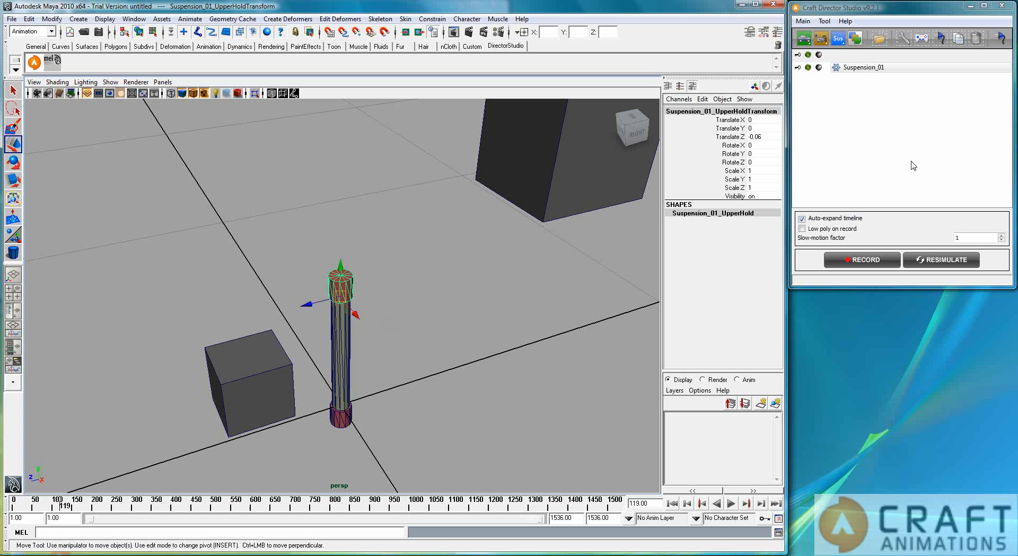
pyautogui.keyDown('alt'); pyautogui.moveTo(394, 364); pyautogui.dragTo(426, 341); pyautogui.keyUp('alt')
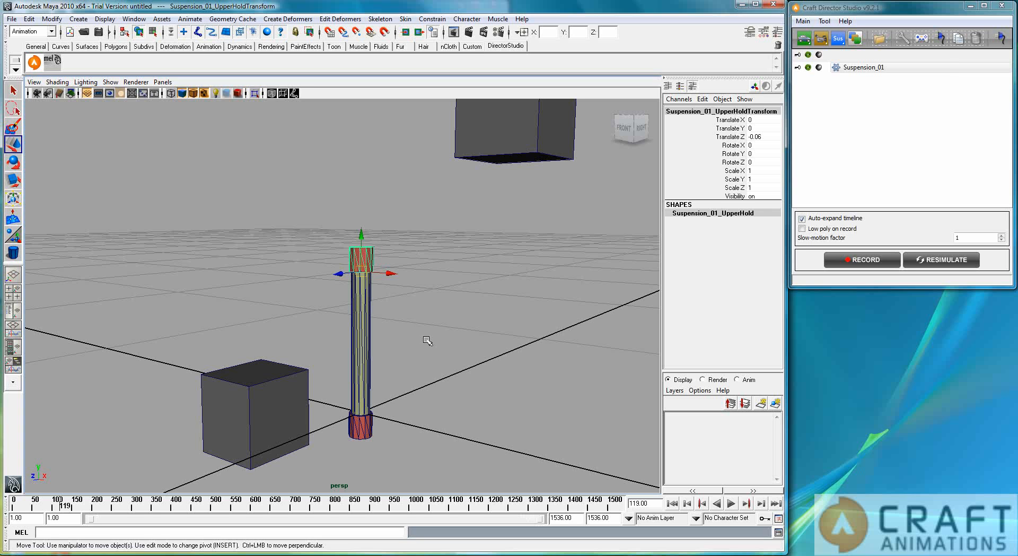
pyautogui.click(371, 416)
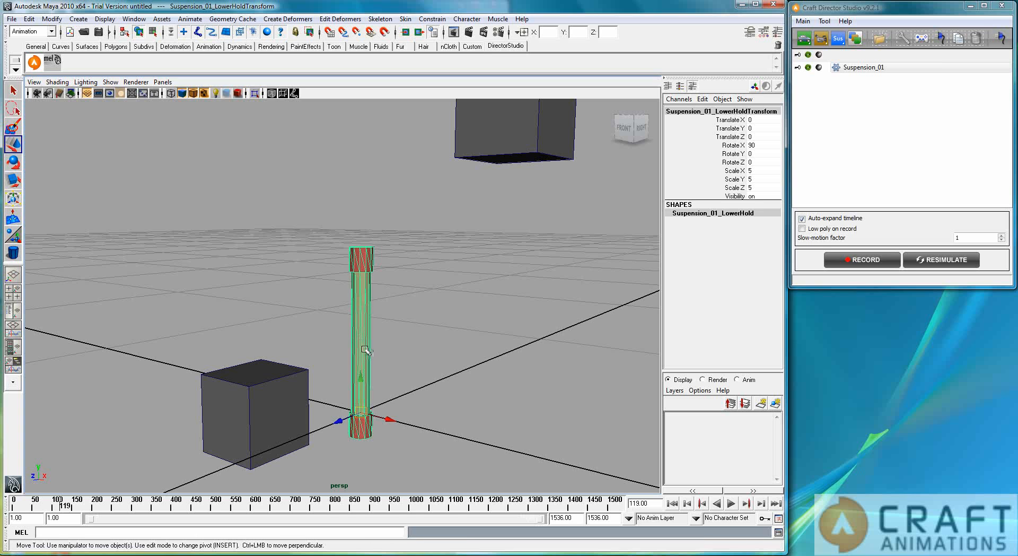
pyautogui.click(411, 388)
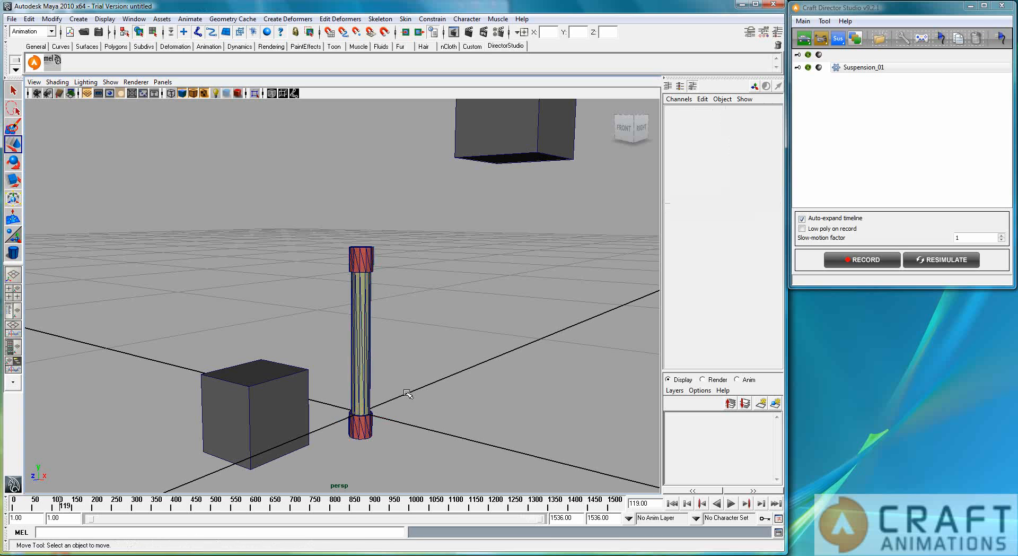
pyautogui.click(365, 434)
pyautogui.click(373, 265)
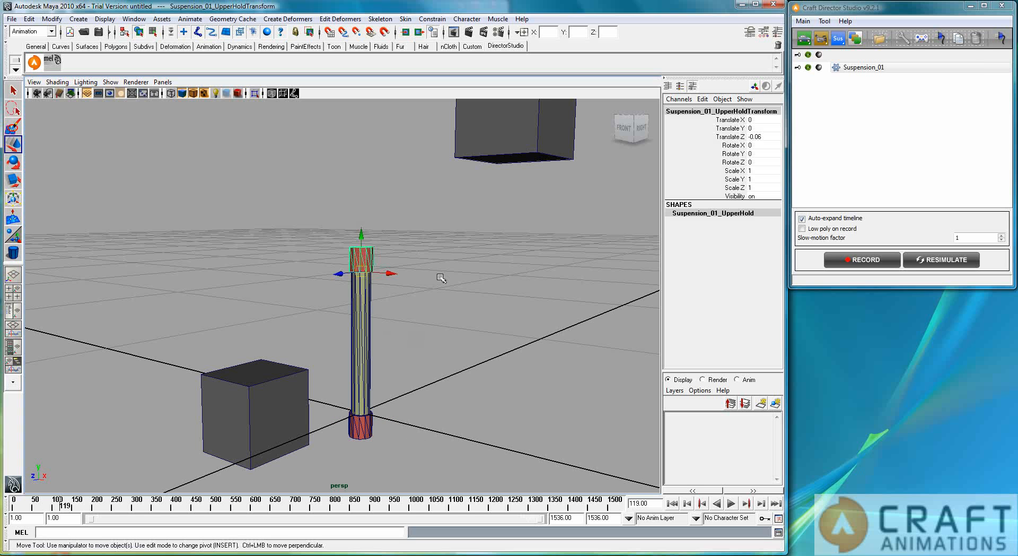
pyautogui.click(460, 296)
pyautogui.keyDown('alt'); pyautogui.moveTo(460, 296); pyautogui.dragTo(417, 321); pyautogui.keyUp('alt')
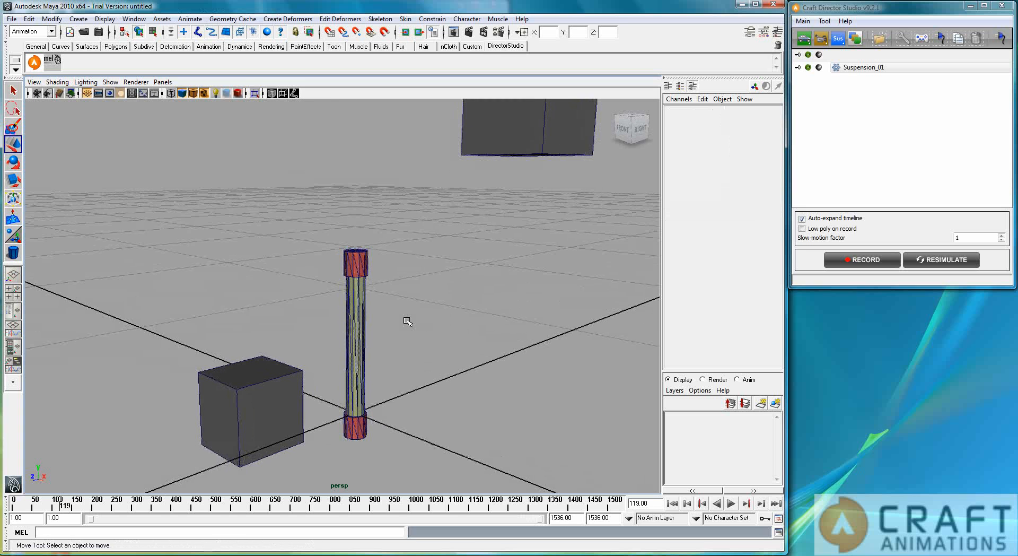
pyautogui.click(274, 394)
pyautogui.click(501, 150)
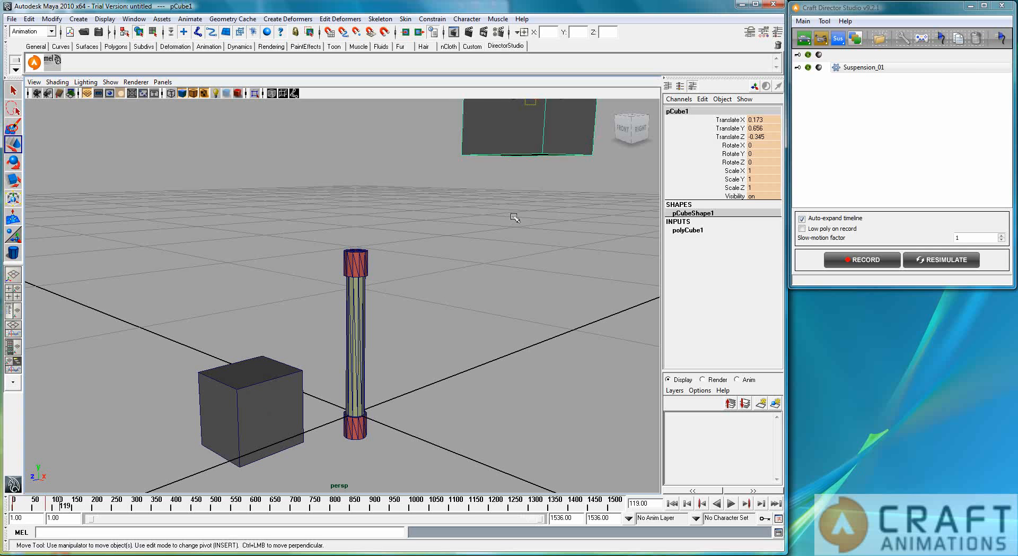
pyautogui.click(512, 217)
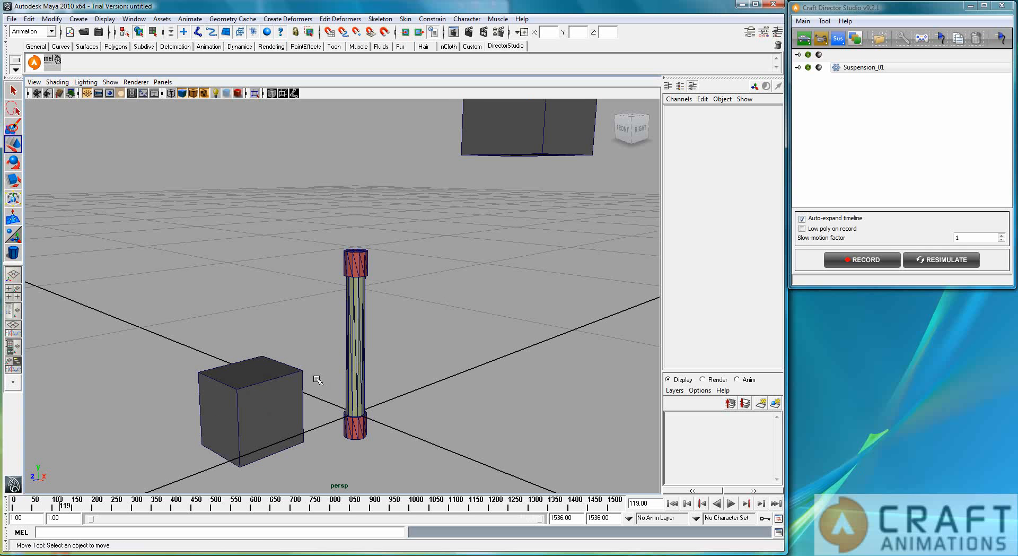
# Move the suspension's upper hold up to the large raised cube and scale it uniformly to about 1.159.
pyautogui.click(358, 266)
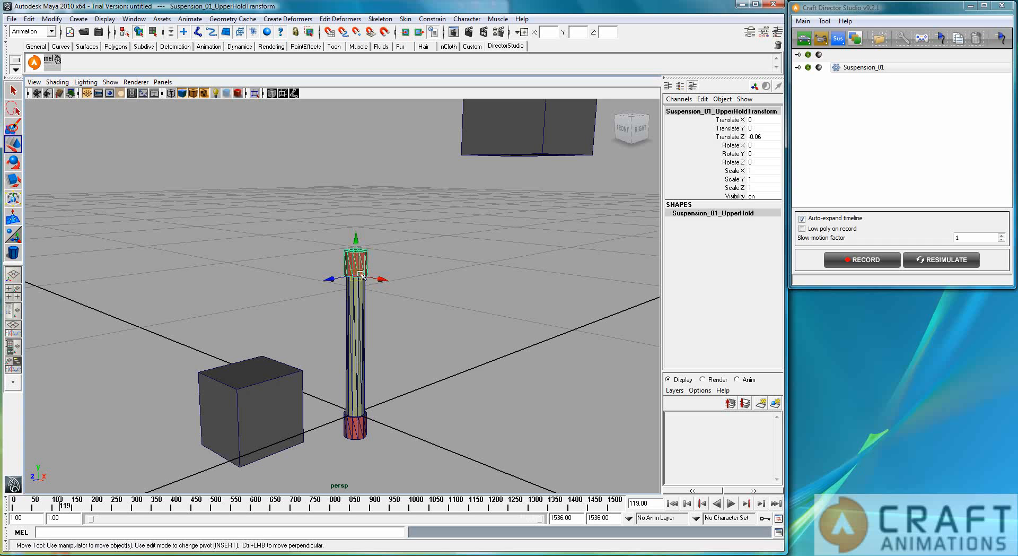
pyautogui.moveTo(356, 243); pyautogui.dragTo(464, 207)
pyautogui.press('r')
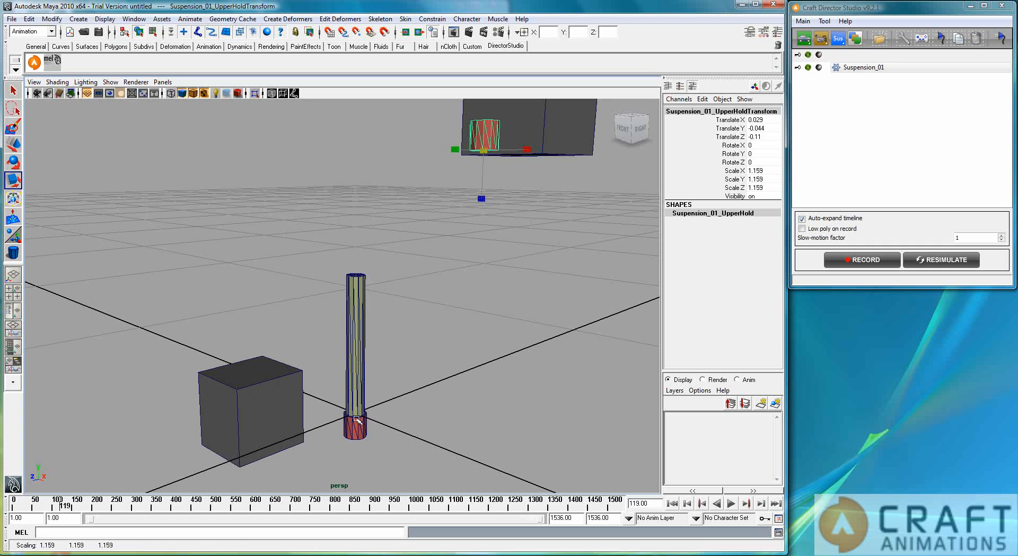
# Move the suspension's lower hold along Z to about 0.104 so it sits beside the small cube.
pyautogui.click(360, 426)
pyautogui.press('w')
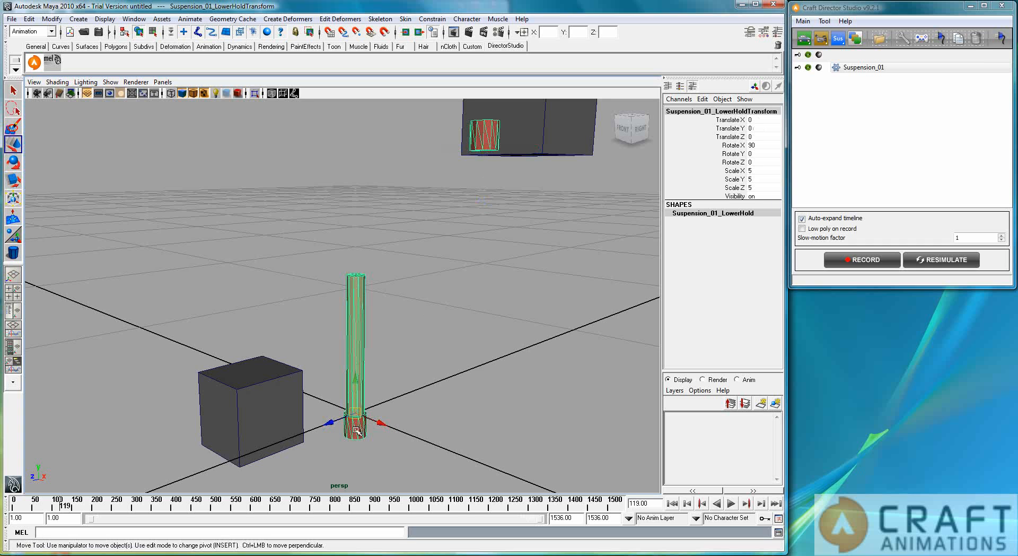
pyautogui.moveTo(331, 423); pyautogui.dragTo(293, 438)
# Reposition the upper hold beside the large cube, at about X 0.016, Y -0.06 and Z -0.11.
pyautogui.click(448, 132)
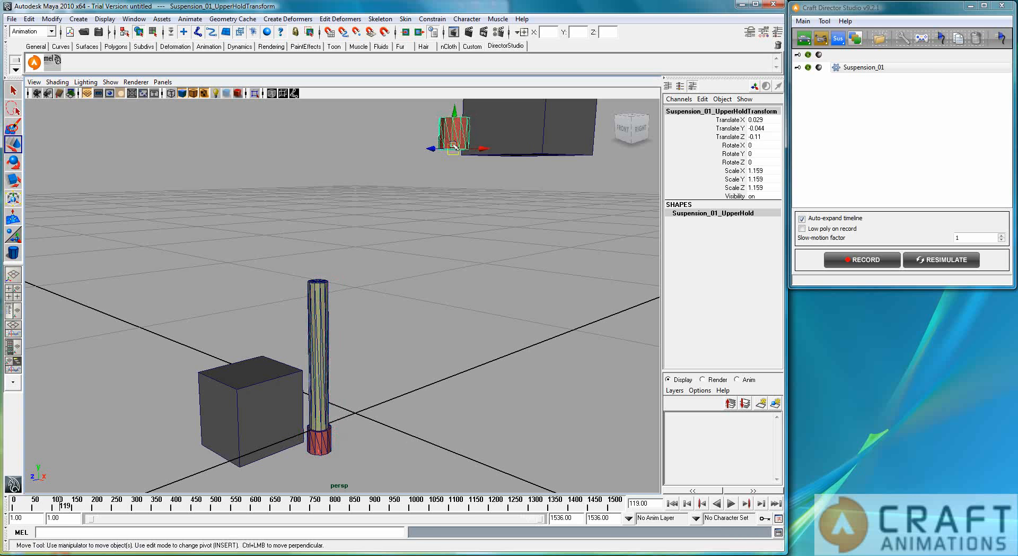
pyautogui.click(483, 152)
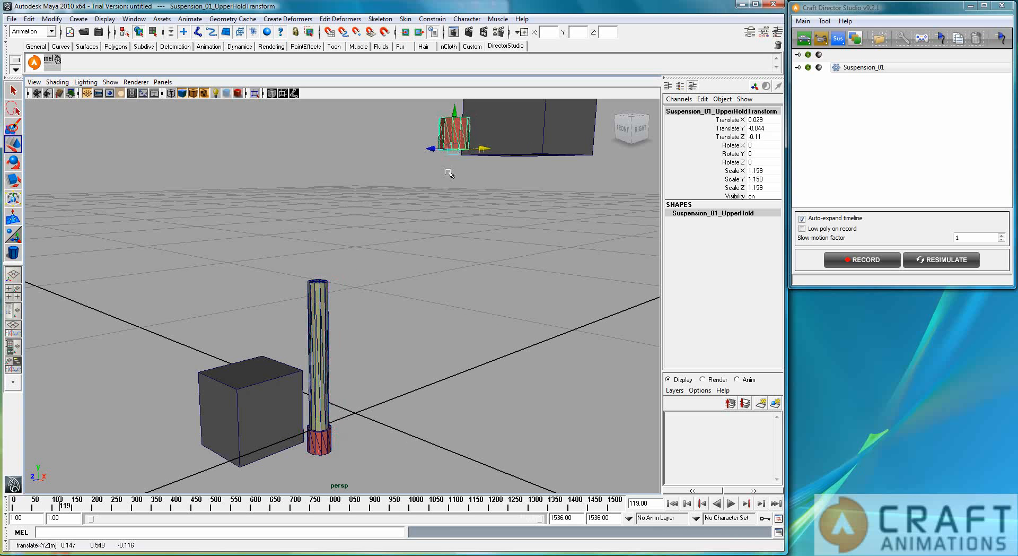
pyautogui.moveTo(483, 151); pyautogui.dragTo(424, 160)
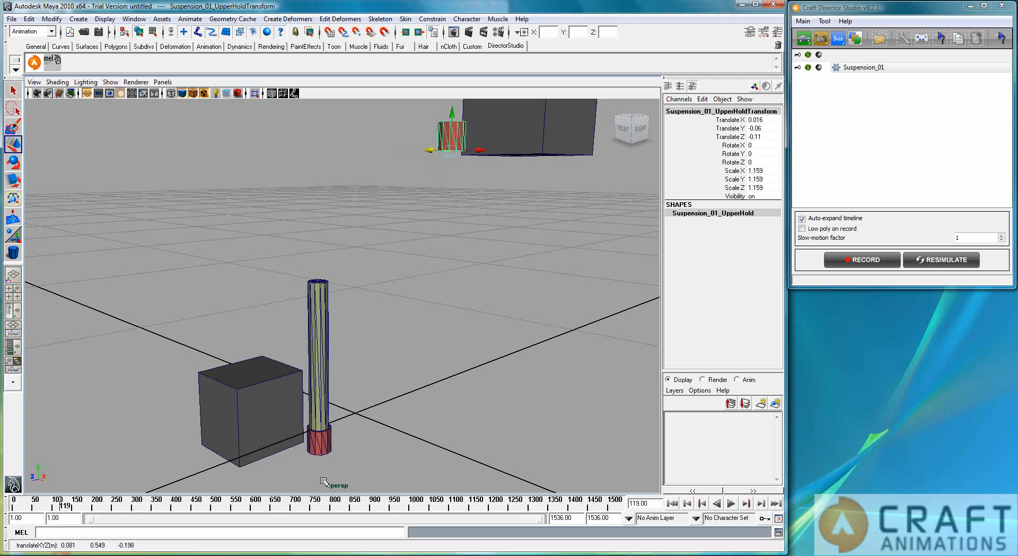
# Open the configuration of Suspension_01 and initialize it with the new hold positions and scales.
pyautogui.click(318, 444)
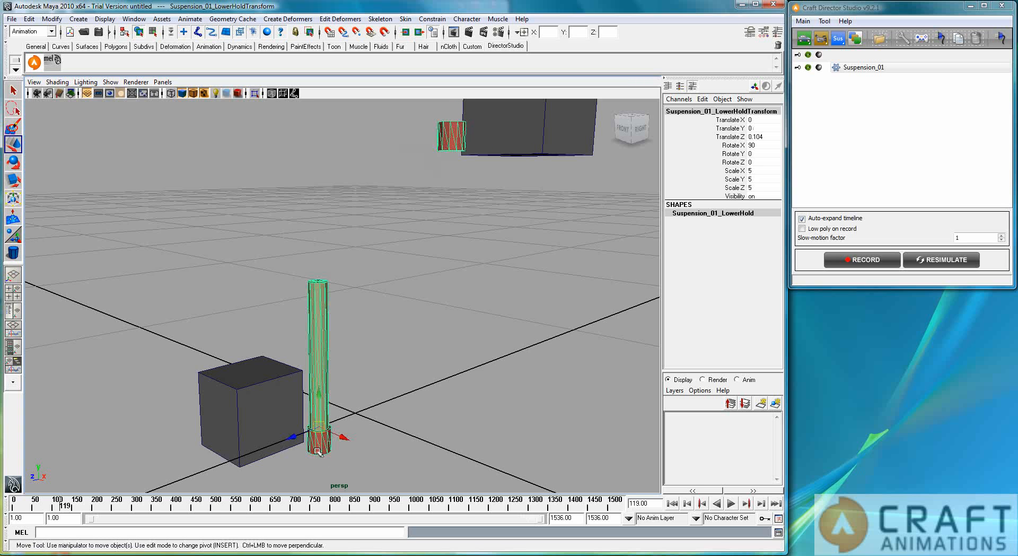
pyautogui.doubleClick(865, 68)
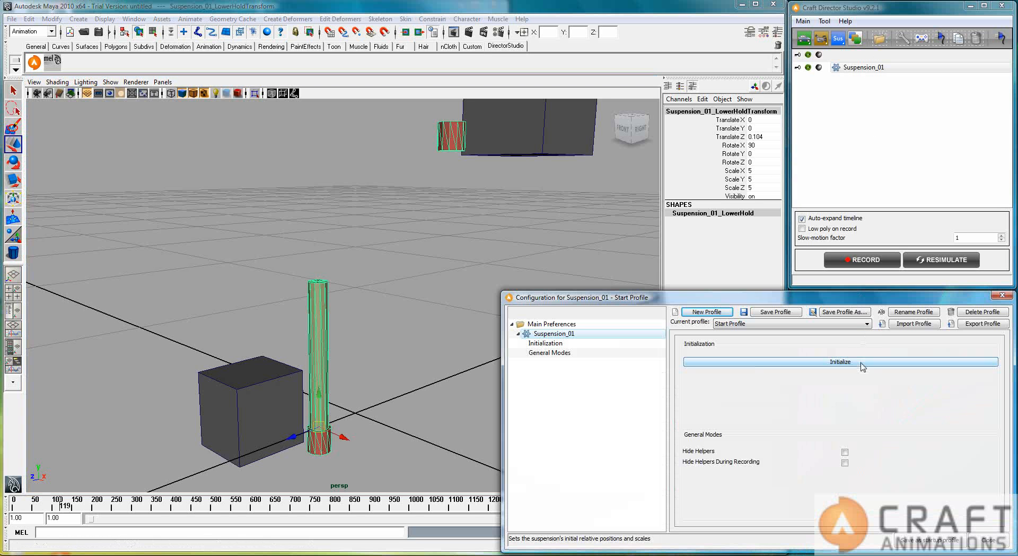
pyautogui.click(844, 364)
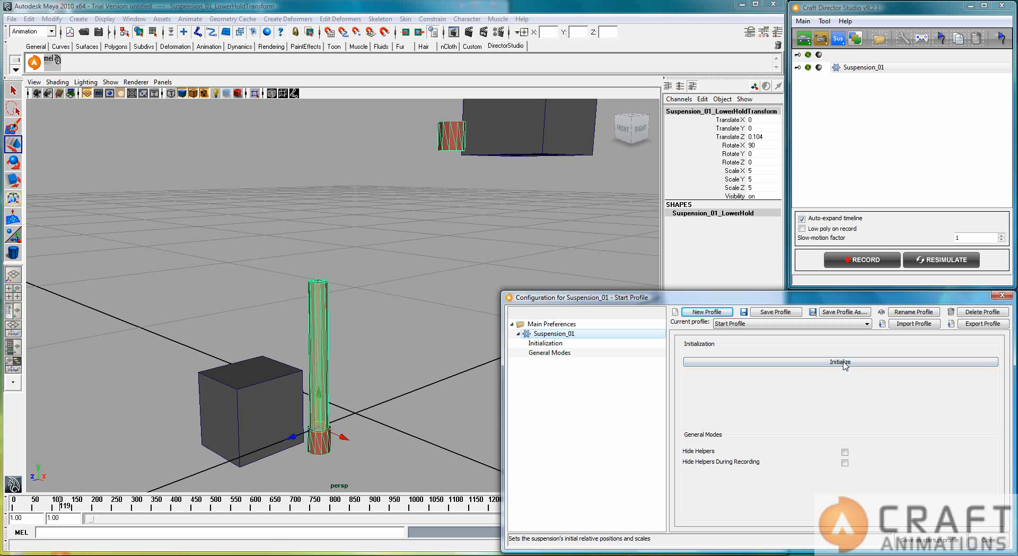
pyautogui.click(844, 362)
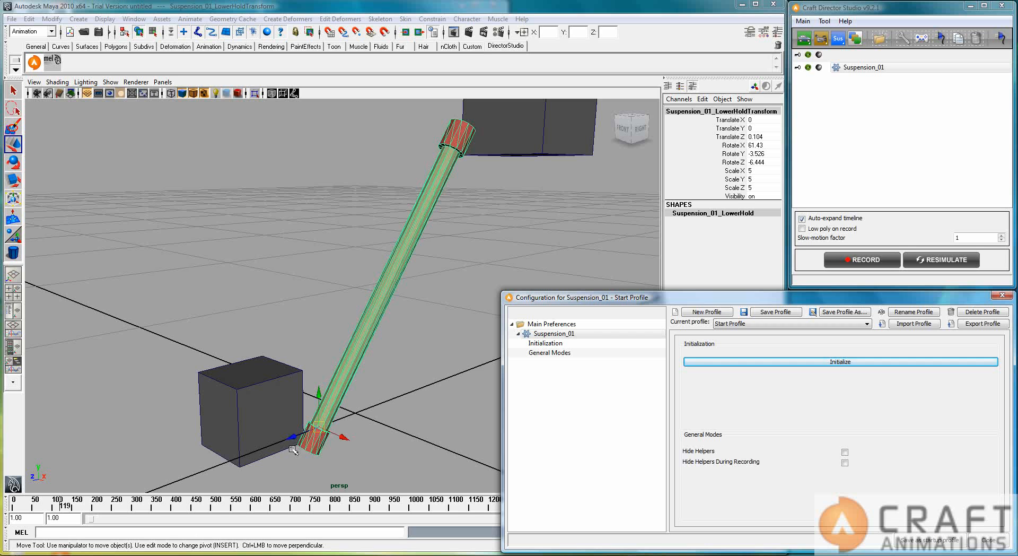
# Parent the suspension's lower hold to the small cube pCube2, and select the cube to check the link.
pyautogui.click(351, 452)
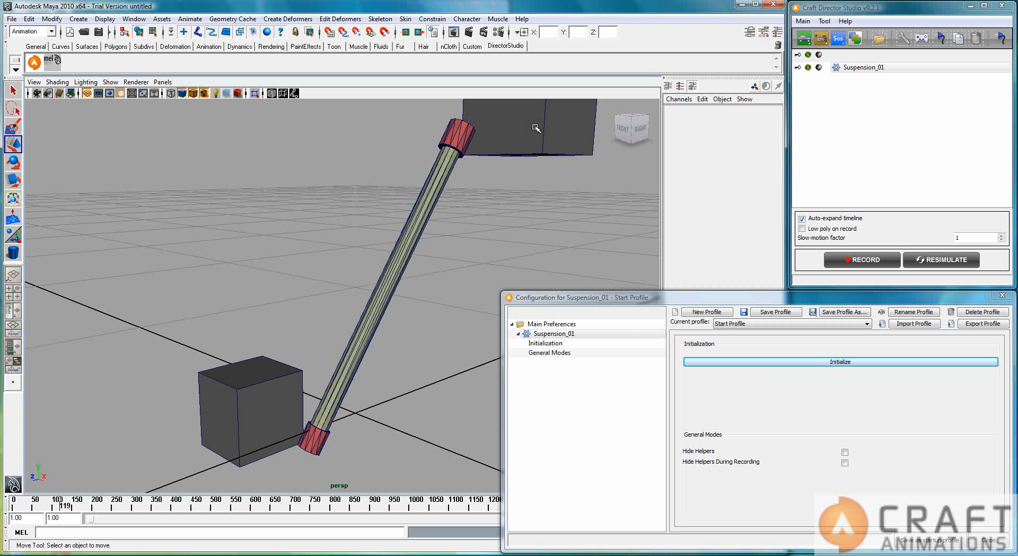
pyautogui.click(321, 442)
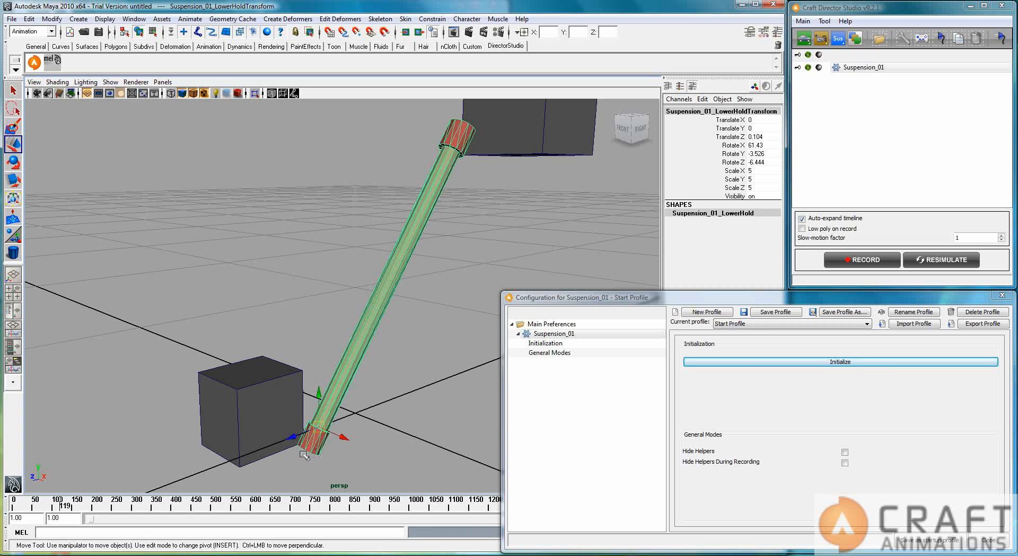
pyautogui.click(268, 431)
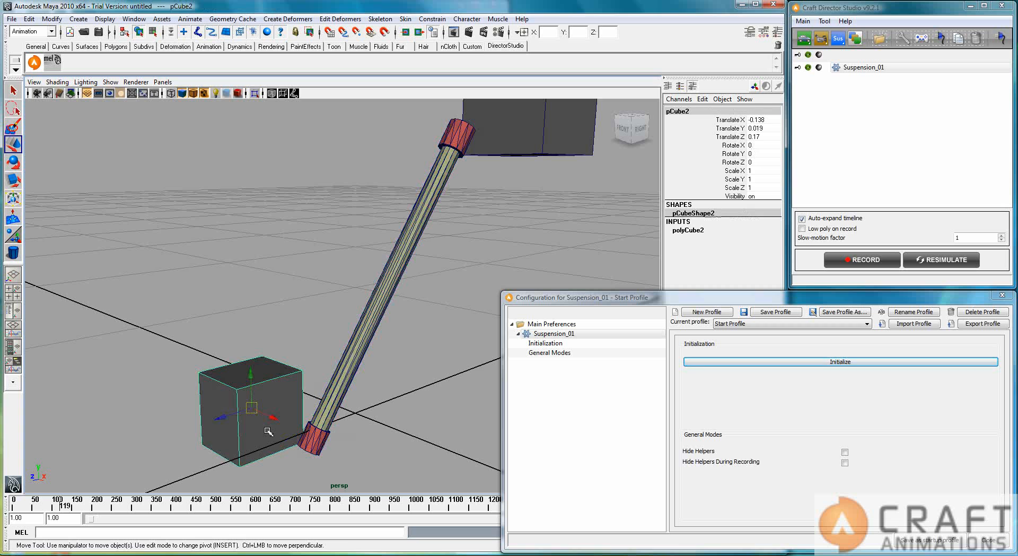
pyautogui.click(310, 449)
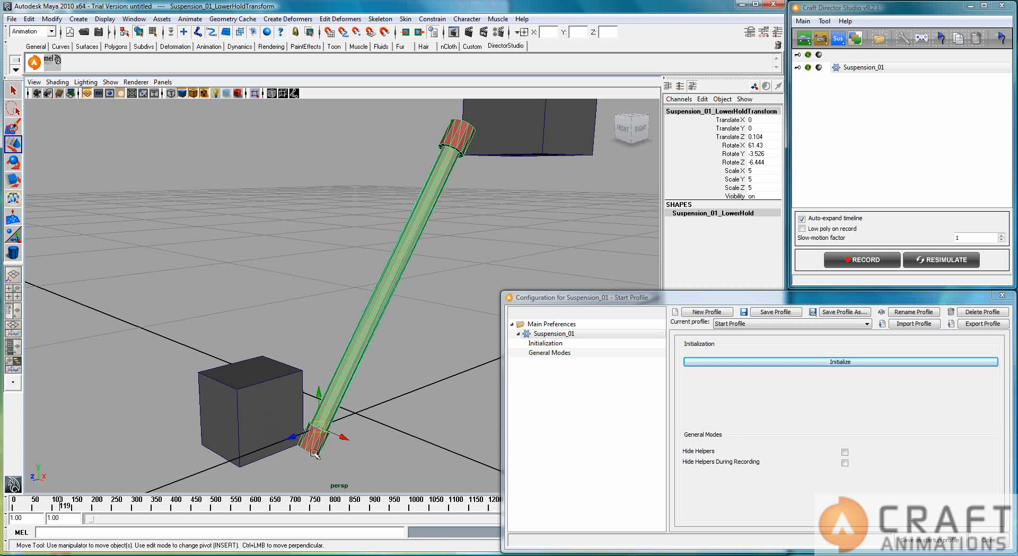
pyautogui.keyDown('shift'); pyautogui.click(265, 404); pyautogui.keyUp('shift')
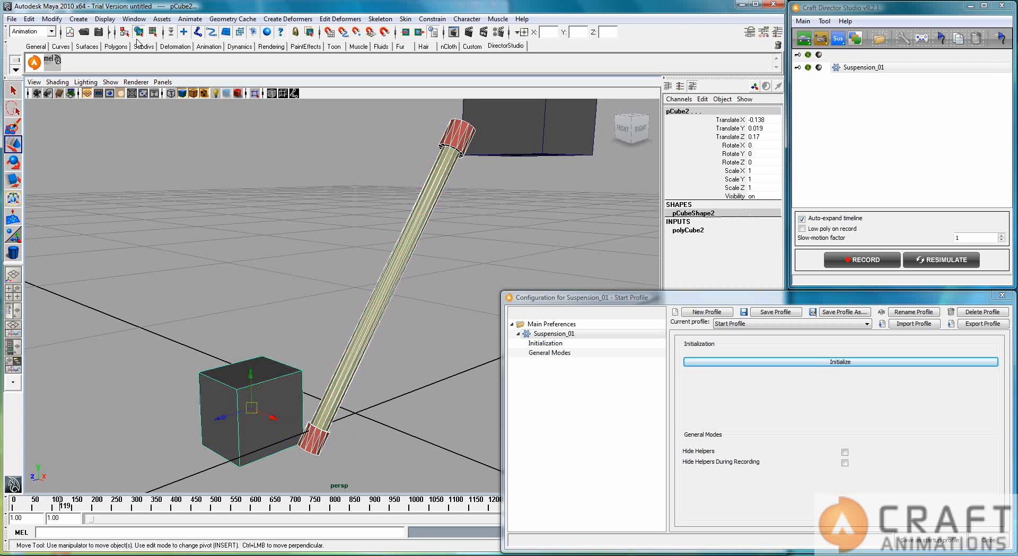
pyautogui.click(32, 20)
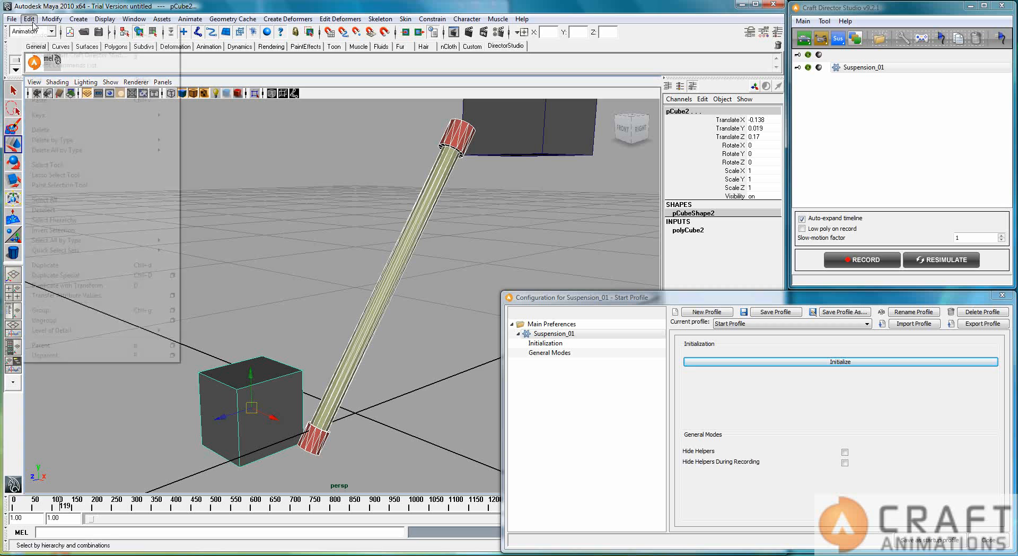
pyautogui.click(76, 346)
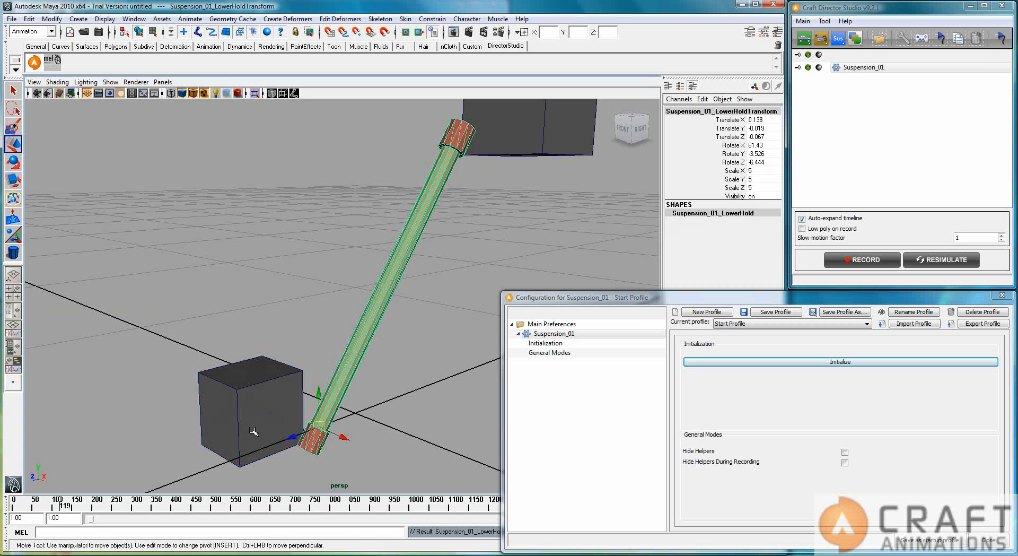
pyautogui.click(279, 403)
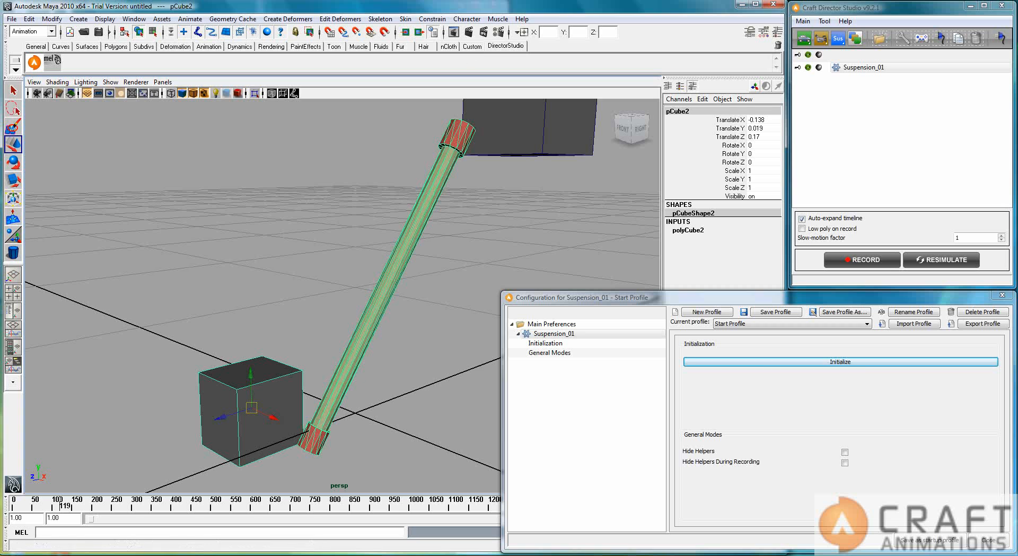
# Parent the suspension's upper hold to the large raised cube pCube1.
pyautogui.click(465, 132)
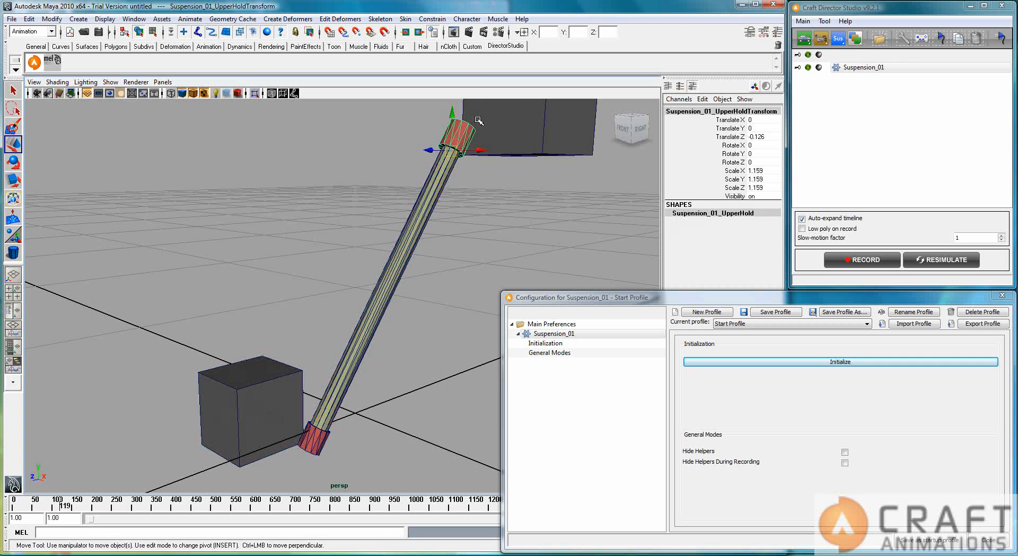
pyautogui.click(517, 130)
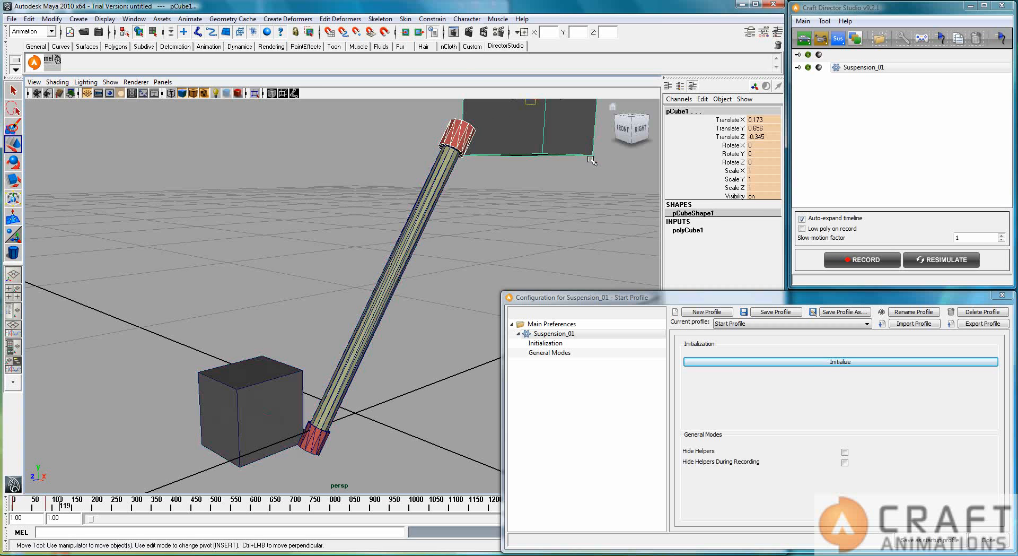
pyautogui.press('p')
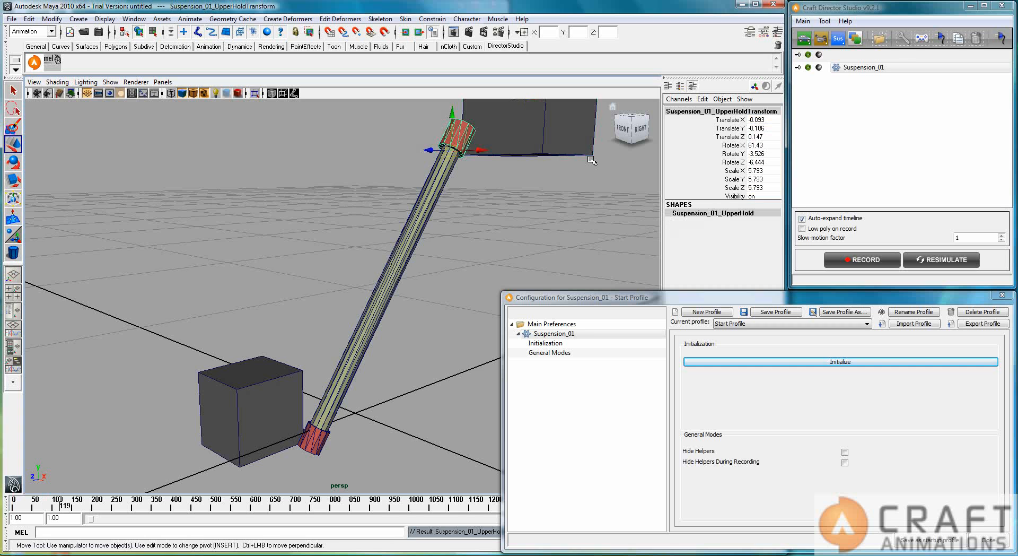
# Inspect the spring between the two holds by selecting it and reviewing its transform attributes.
pyautogui.click(391, 284)
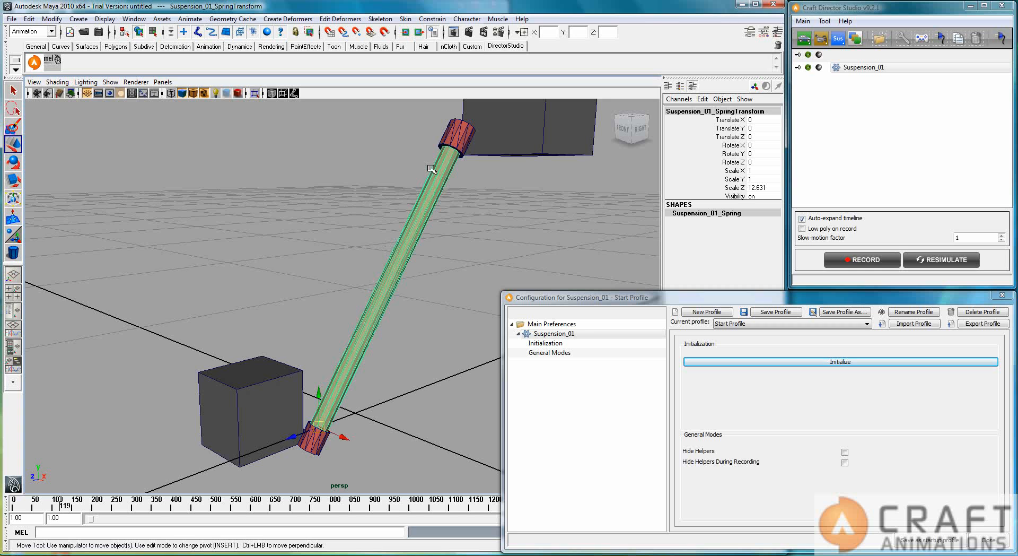
pyautogui.click(450, 212)
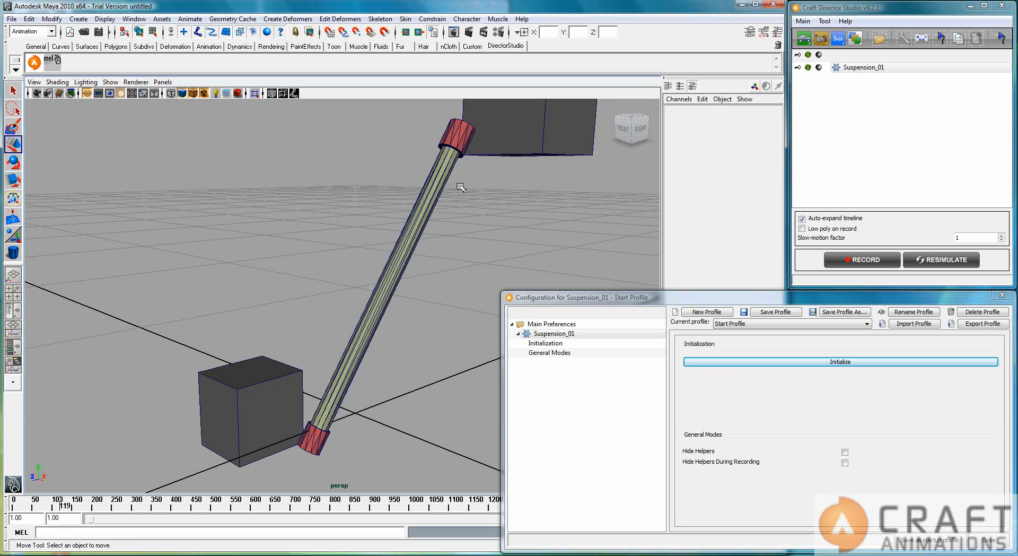
pyautogui.click(402, 268)
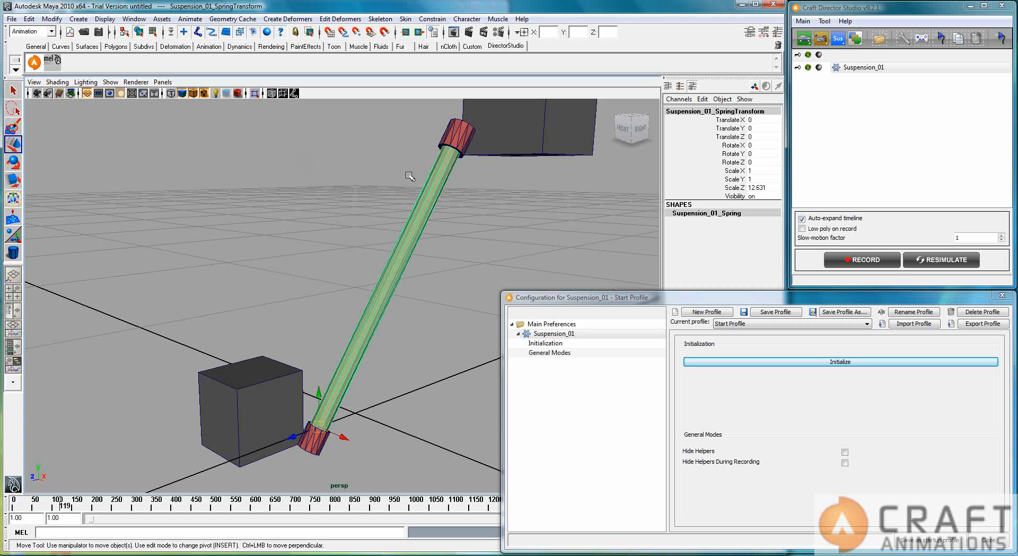
pyautogui.click(480, 236)
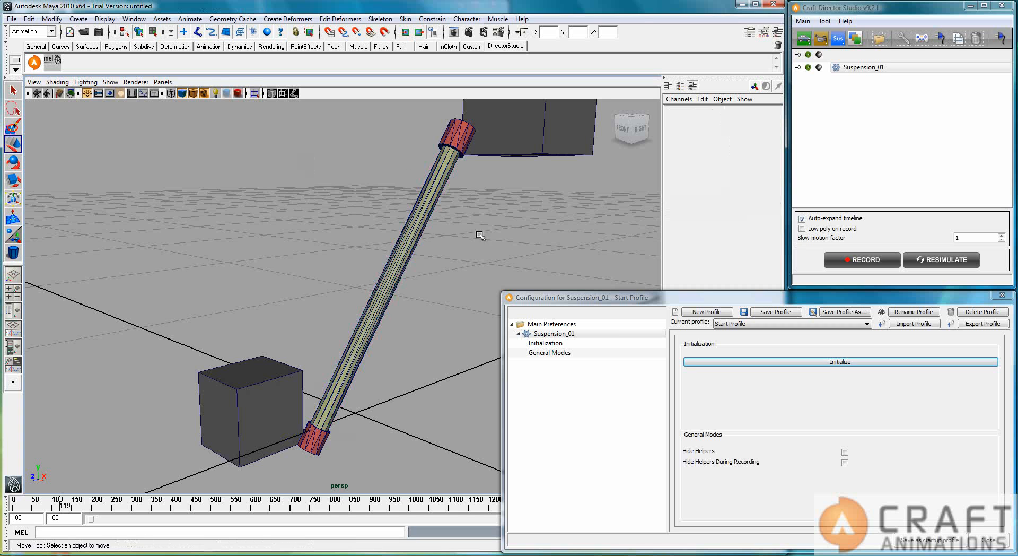
# Select the large cube pCube1 that carries the upper hold and start recording the Suspension_01 simulation.
pyautogui.click(459, 134)
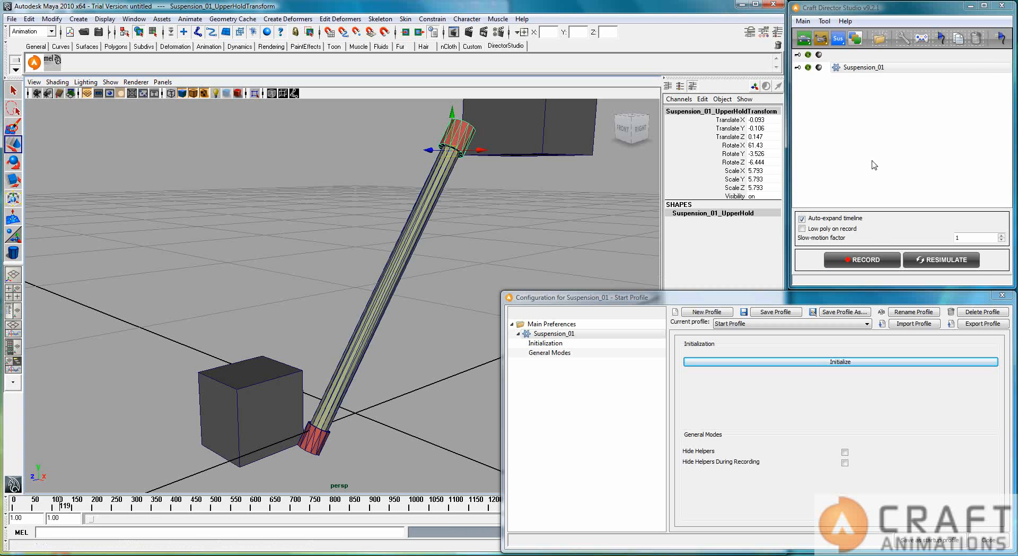
pyautogui.click(876, 261)
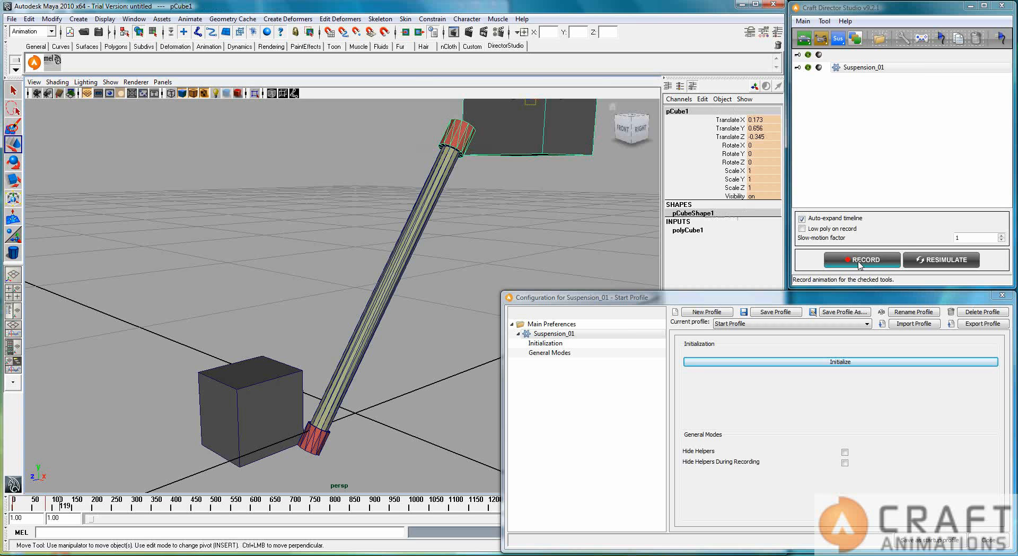
# Create a polygon sphere beside the suspension's lower hold, near the small cube.
pyautogui.click(113, 47)
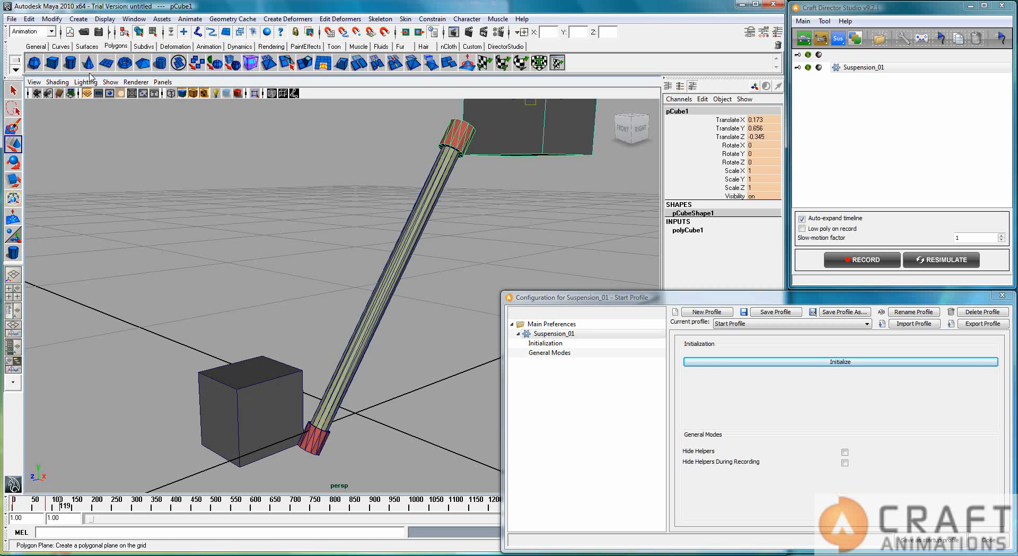
pyautogui.click(375, 315)
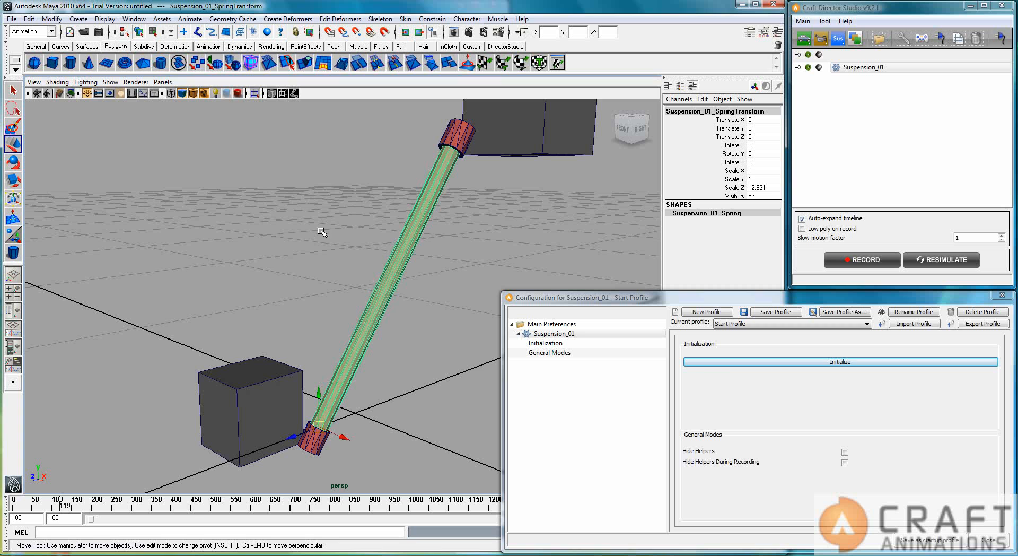
pyautogui.click(35, 63)
pyautogui.moveTo(380, 428); pyautogui.dragTo(421, 420)
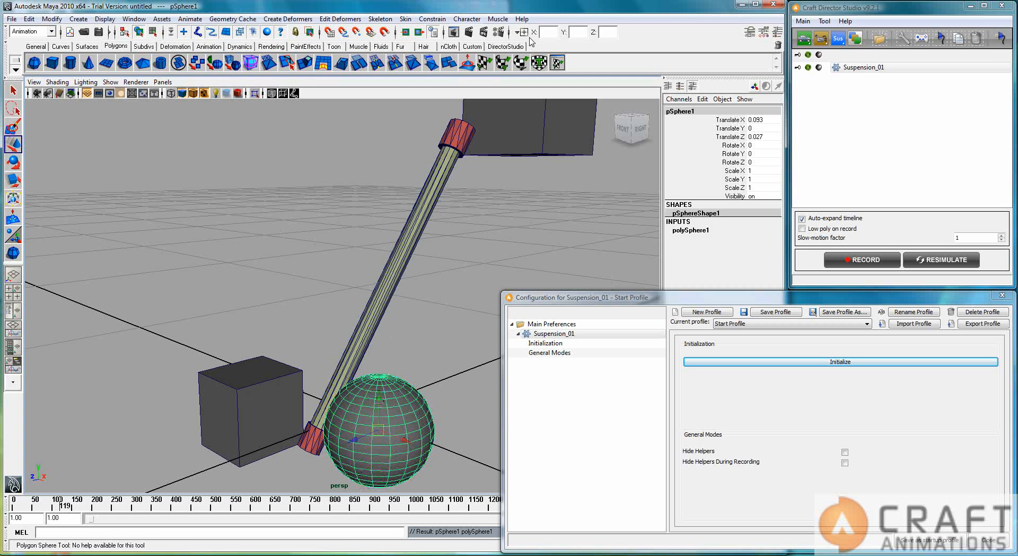
# Snap the new sphere to the suspension spring's pivot at the lower hold with the Director Studio MEL script.
pyautogui.click(505, 46)
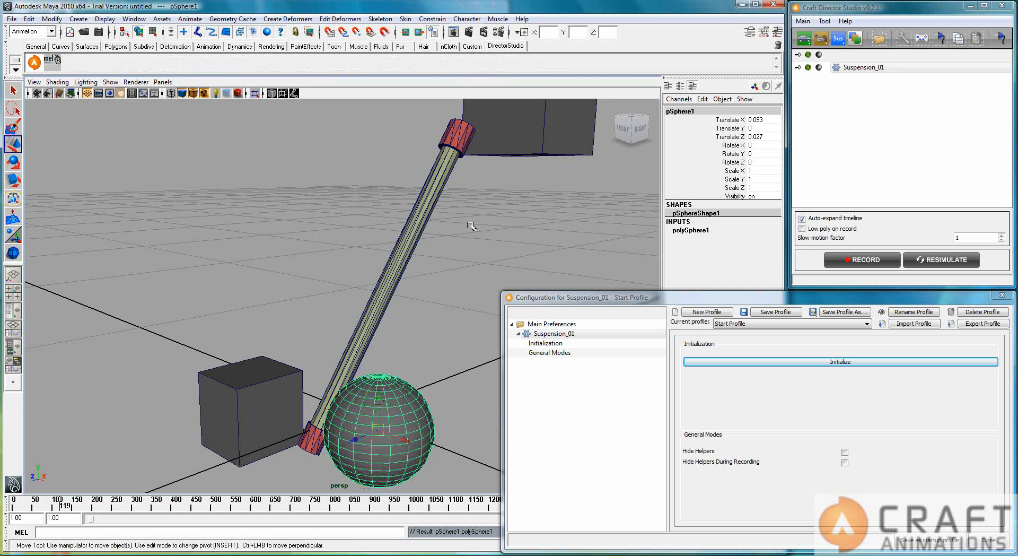
pyautogui.keyDown('shift'); pyautogui.click(354, 358); pyautogui.keyUp('shift')
pyautogui.click(52, 60)
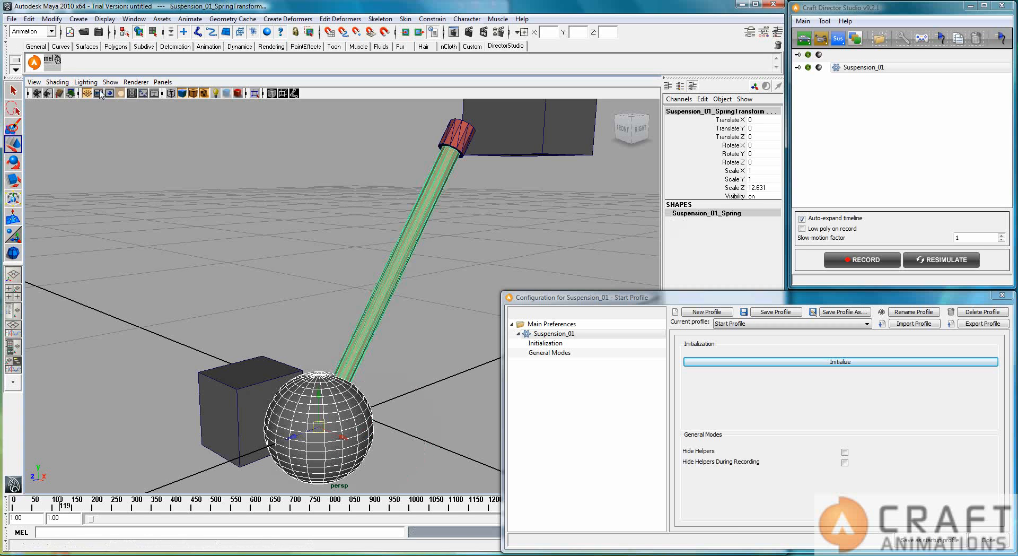
# Undo the joint move of sphere and spring, and move only the sphere to the spring's middle, about X 0.045, Y 0.269, Z -0.06.
pyautogui.moveTo(320, 406); pyautogui.dragTo(320, 297)
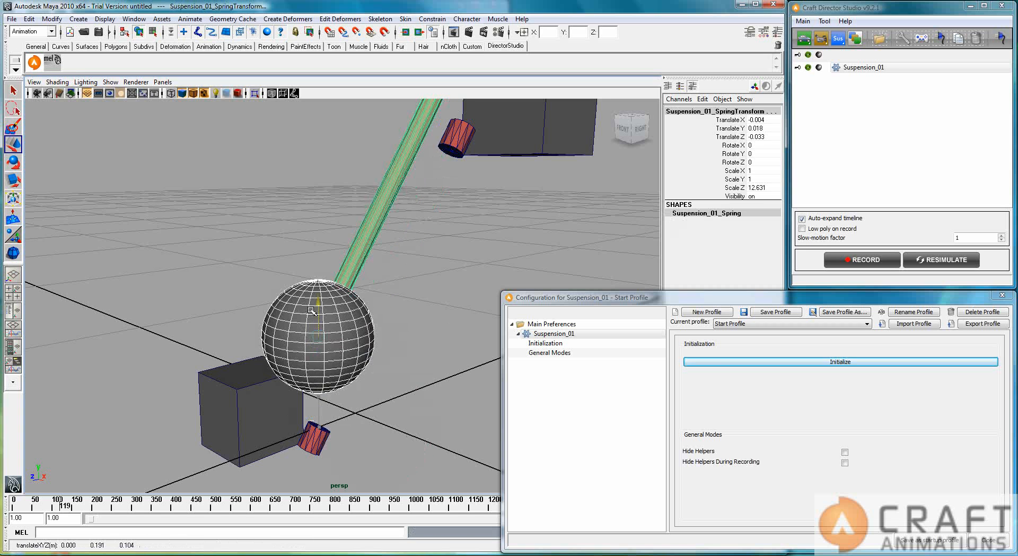
pyautogui.hotkey('ctrl', 'z')
pyautogui.click(335, 405)
pyautogui.click(398, 411)
pyautogui.click(324, 414)
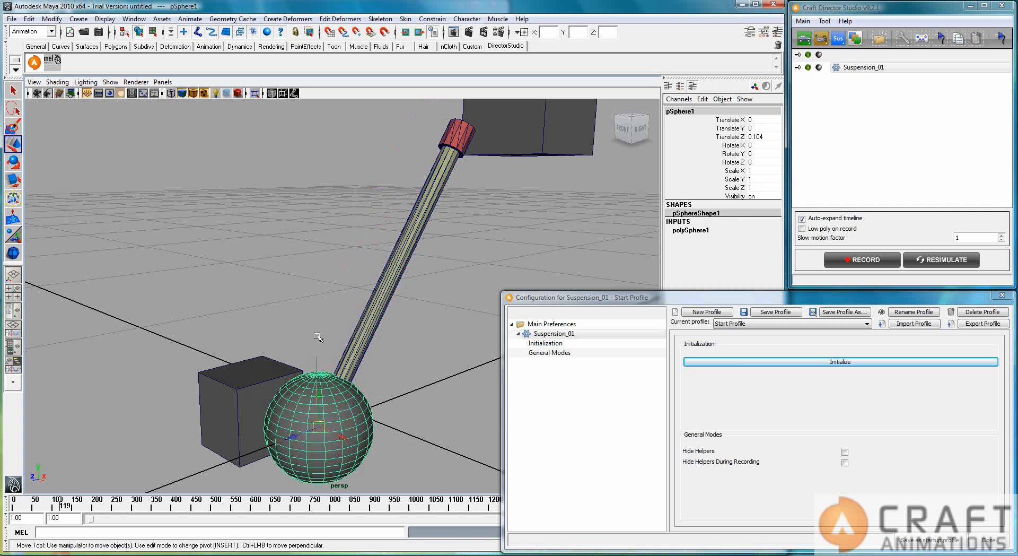
pyautogui.moveTo(321, 392); pyautogui.dragTo(352, 328)
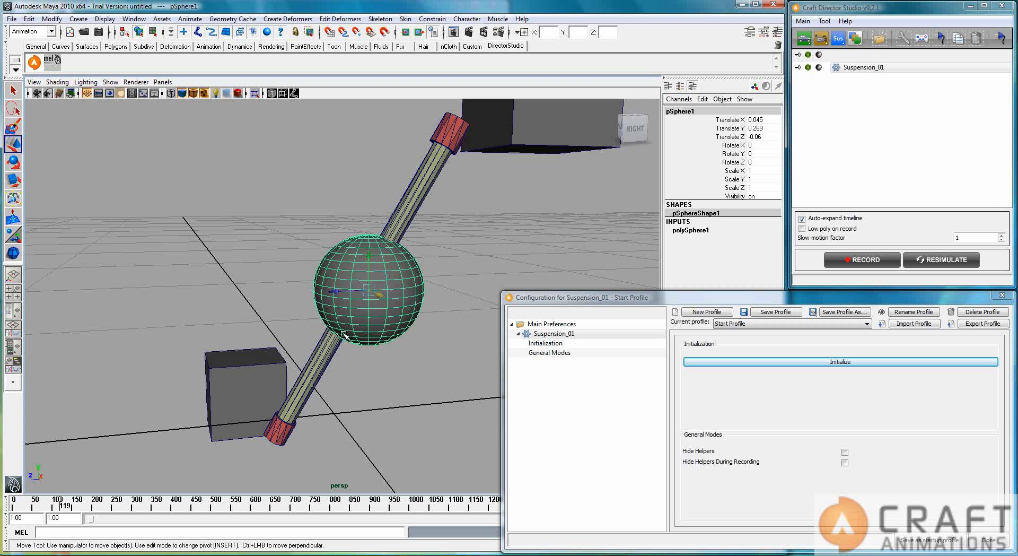
# Parent the sphere to the suspension spring.
pyautogui.click(326, 354)
pyautogui.press('p')
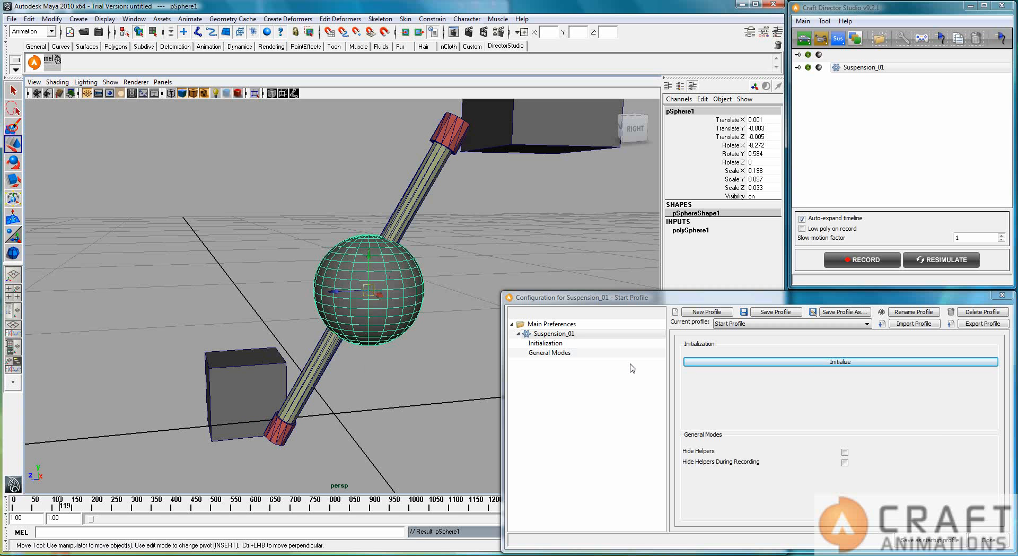
pyautogui.keyDown('alt'); pyautogui.moveTo(502, 410); pyautogui.dragTo(483, 399); pyautogui.keyUp('alt')
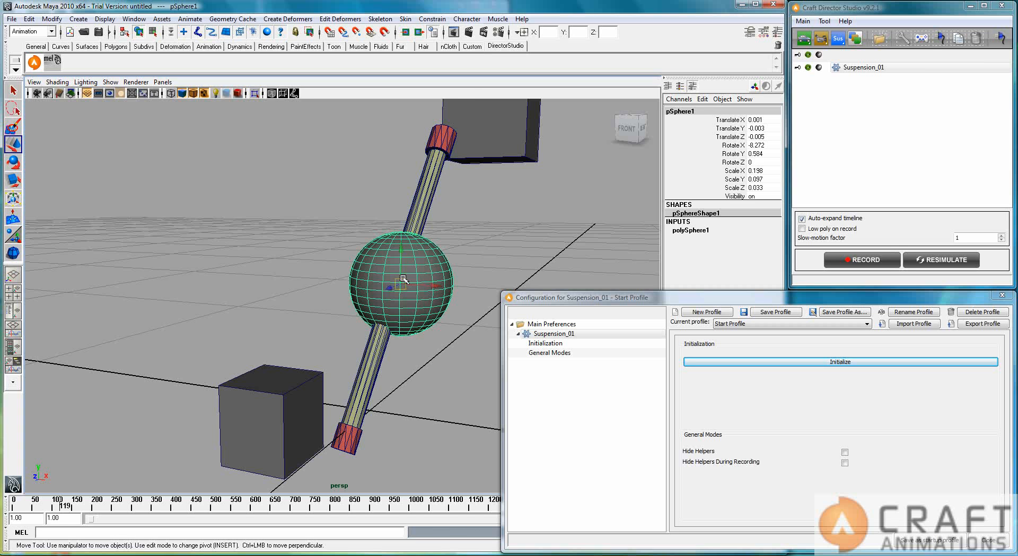
# Record Suspension_01 while trying to move the large cube pCube1, stop the recording and return the timeline to the first frame.
pyautogui.click(844, 262)
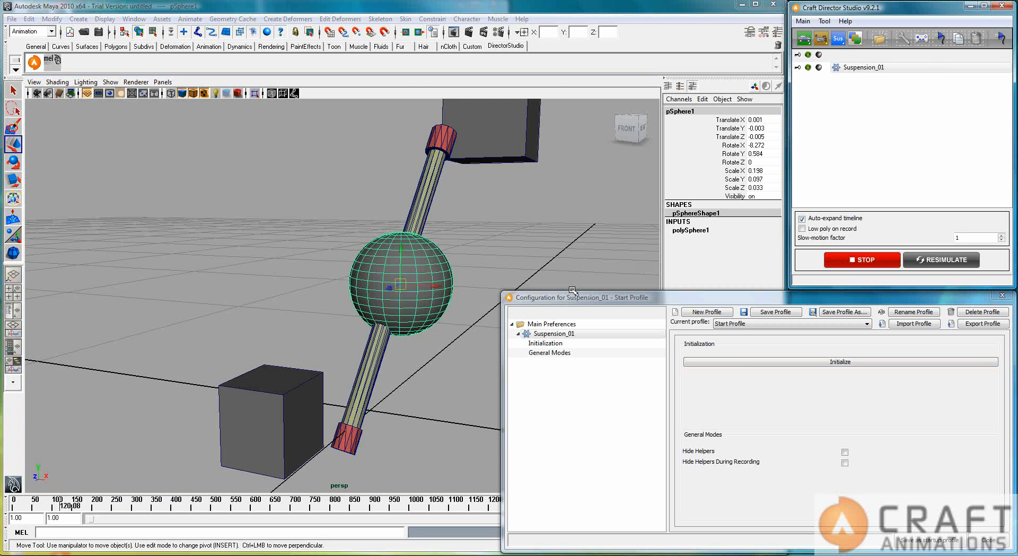
pyautogui.click(528, 140)
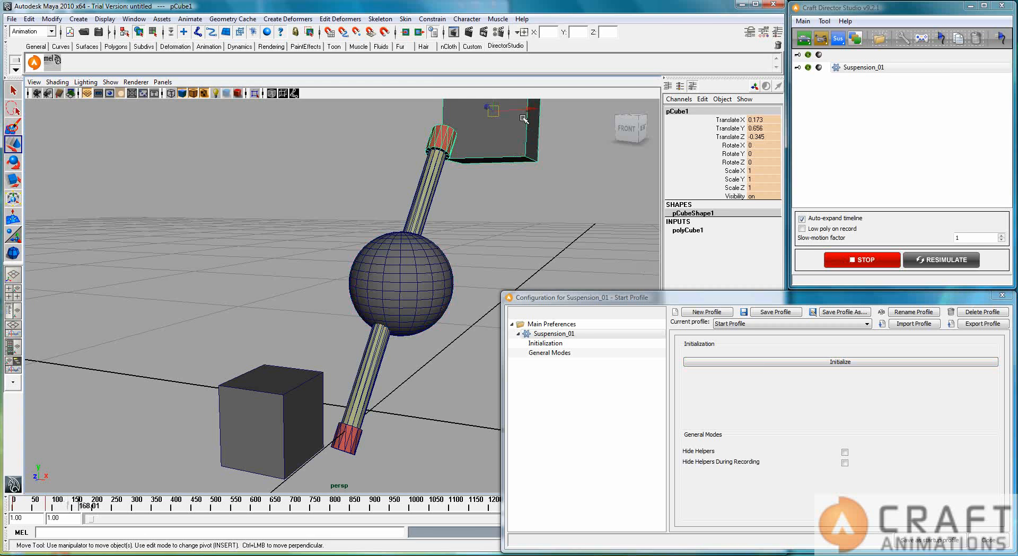
pyautogui.moveTo(530, 110)
pyautogui.mouseDown()
pyautogui.moveTo(501, 111)
pyautogui.moveTo(528, 111)
pyautogui.moveTo(520, 122)
pyautogui.mouseUp()
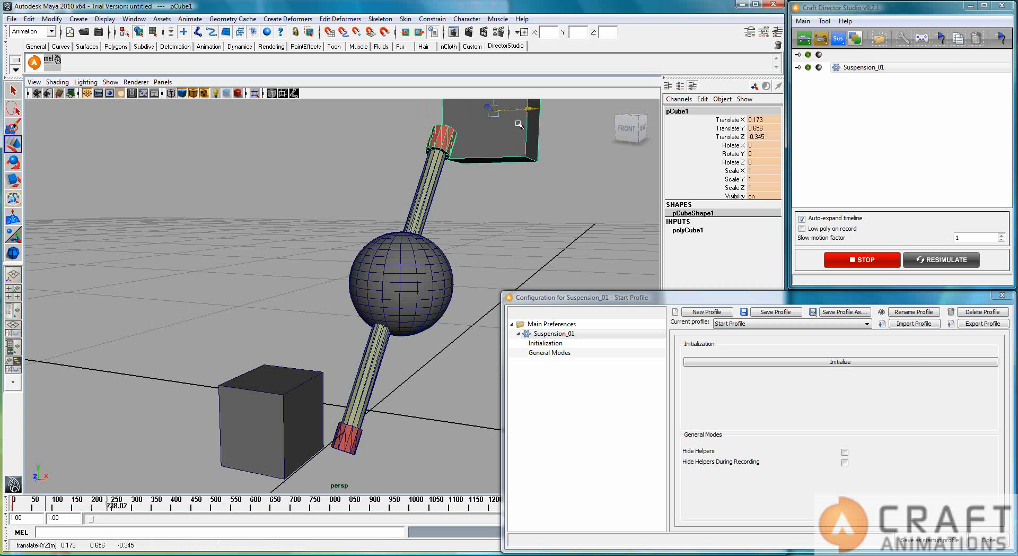
pyautogui.click(846, 264)
pyautogui.moveTo(125, 511); pyautogui.dragTo(7, 508)
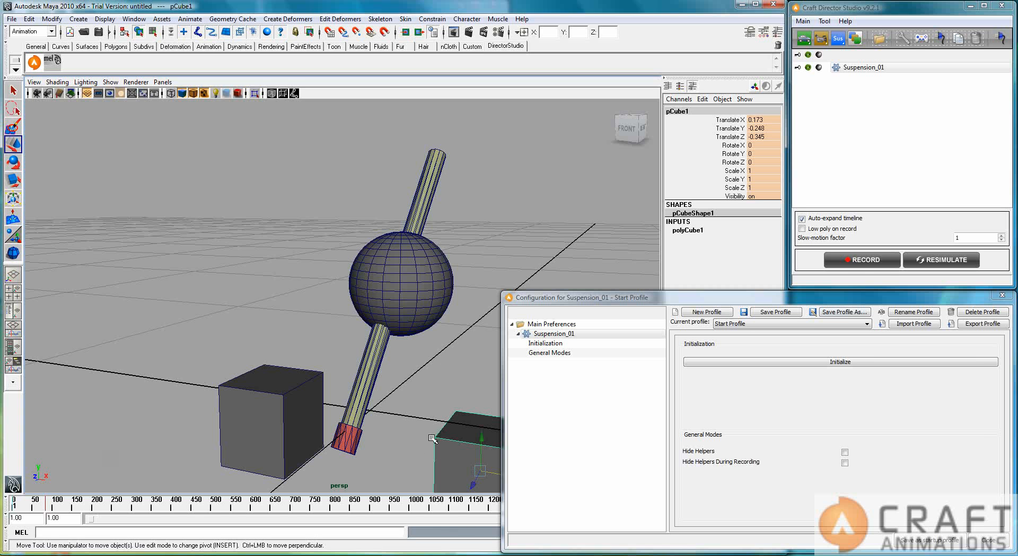
# Record the Suspension_01 simulation again from the first frame, stop it and rewind the timeline.
pyautogui.click(862, 260)
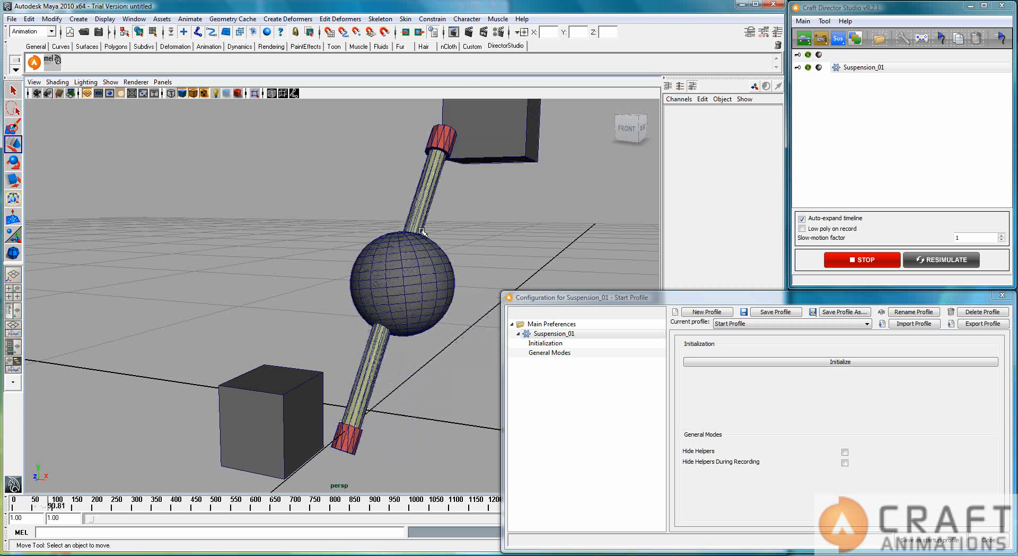
pyautogui.click(843, 263)
pyautogui.moveTo(68, 505); pyautogui.dragTo(20, 520)
# Scrub through the recorded animation and examine from several angles how the parented sphere follows and deforms with the spring.
pyautogui.keyDown('alt'); pyautogui.moveTo(450, 457); pyautogui.dragTo(213, 345); pyautogui.keyUp('alt')
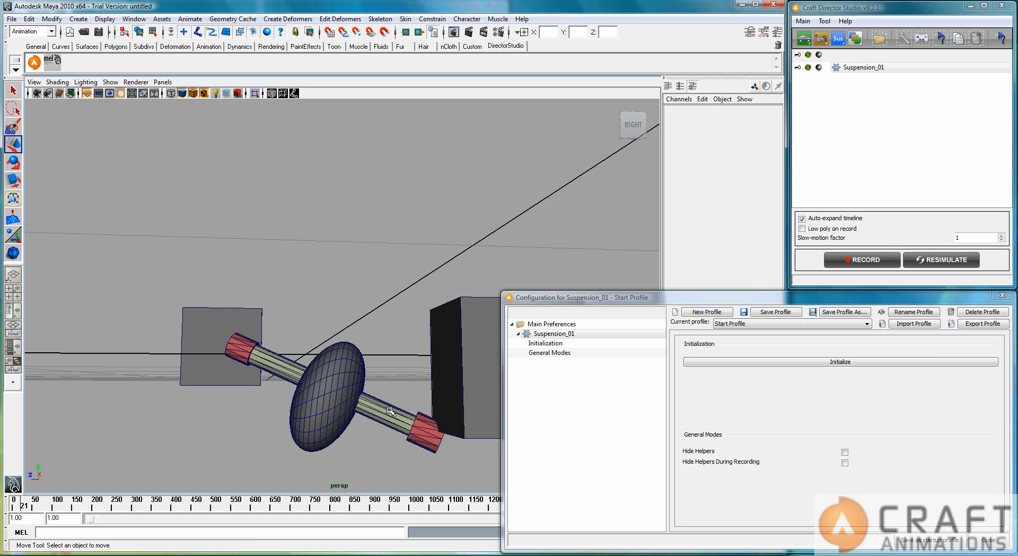
pyautogui.click(29, 508)
pyautogui.moveTo(29, 508); pyautogui.dragTo(85, 505)
pyautogui.keyDown('alt'); pyautogui.moveTo(351, 282); pyautogui.dragTo(416, 288); pyautogui.keyUp('alt')
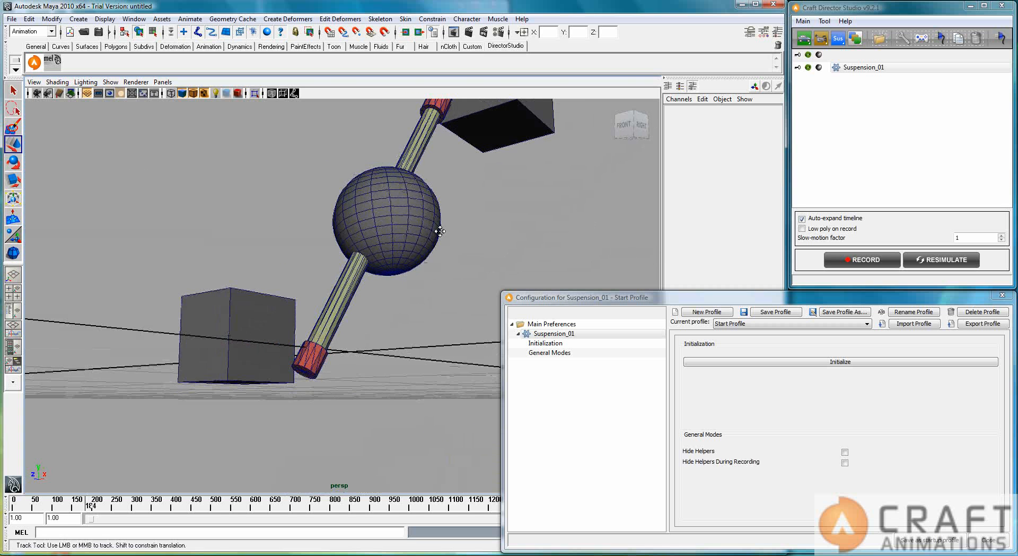
pyautogui.keyDown('alt'); pyautogui.moveTo(441, 233); pyautogui.dragTo(395, 297); pyautogui.keyUp('alt')
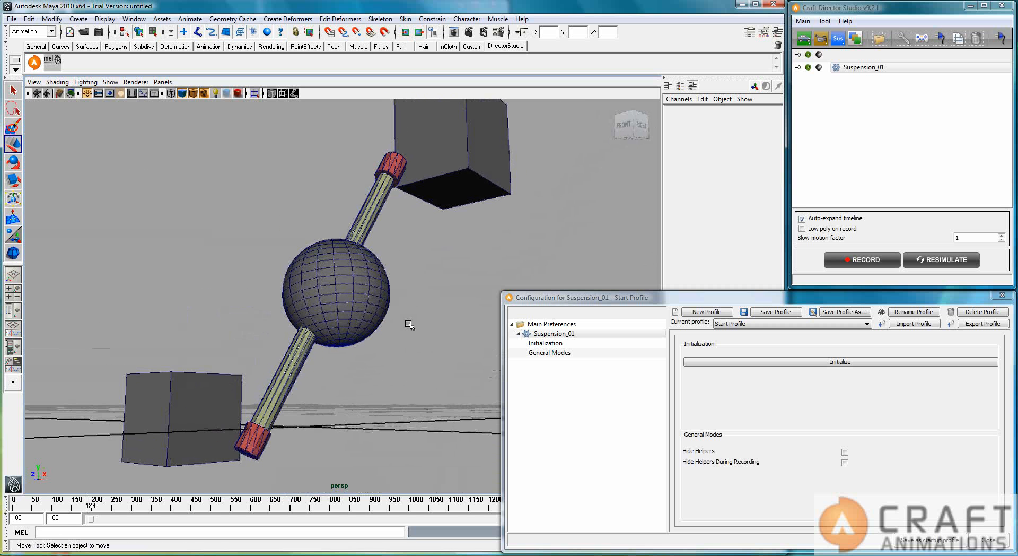